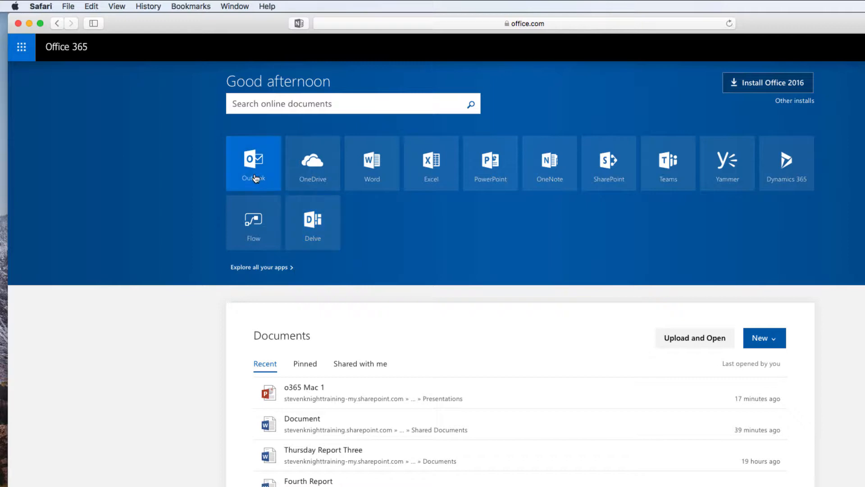
# - Examine the Office 365 home page's app launcher, its pinned and shared document lists, and the choices for new documents
pyautogui.click(19, 52)
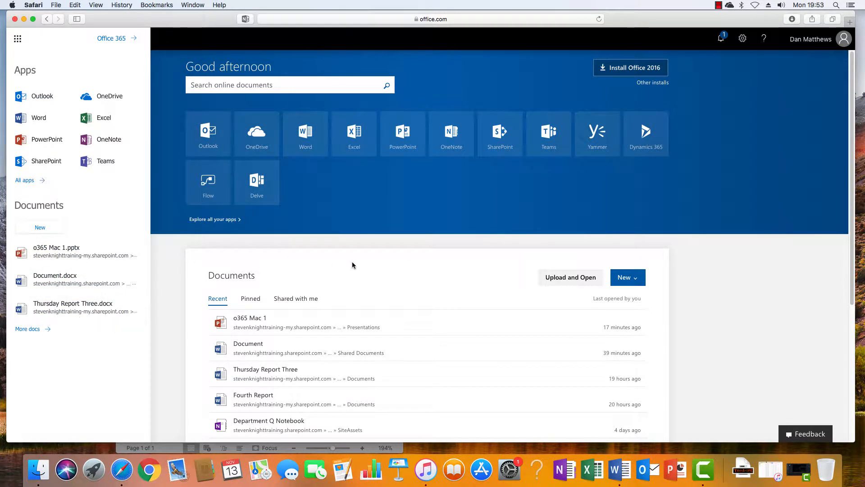
pyautogui.click(476, 211)
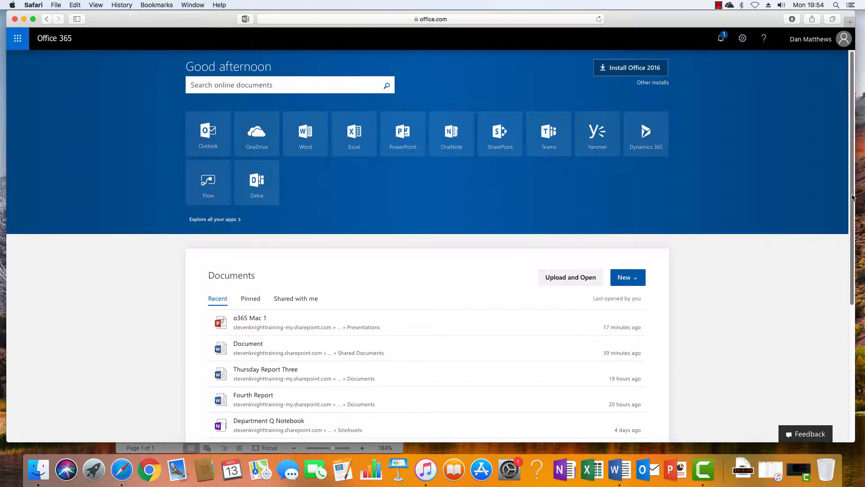
pyautogui.moveTo(849, 204); pyautogui.dragTo(832, 233)
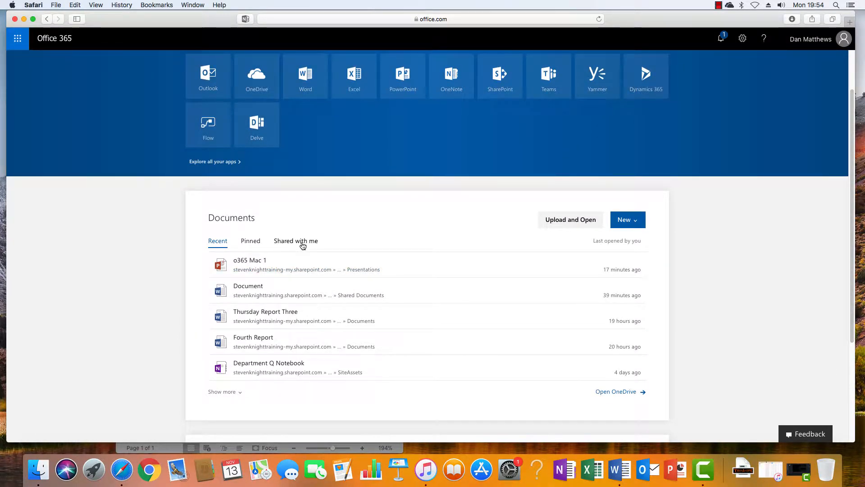
pyautogui.click(250, 241)
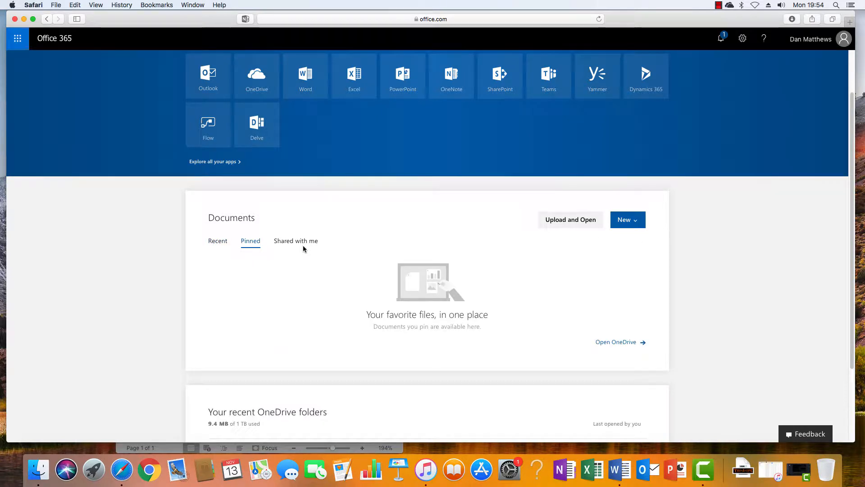
pyautogui.click(298, 242)
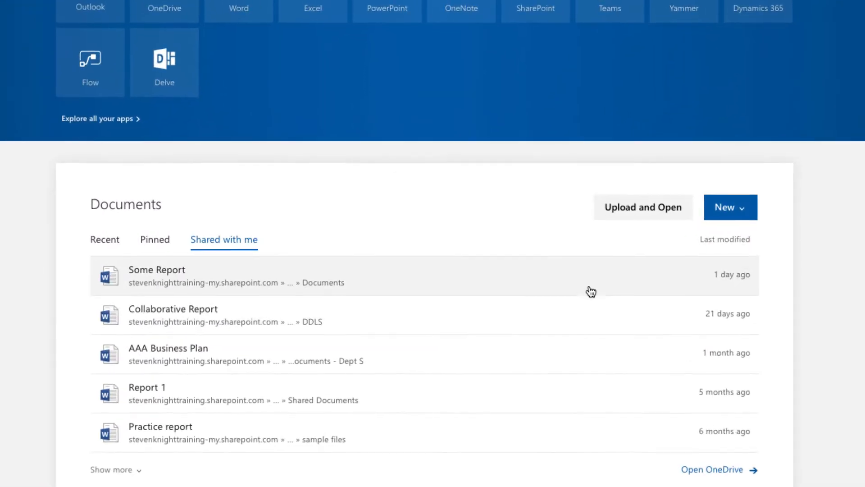
pyautogui.click(752, 213)
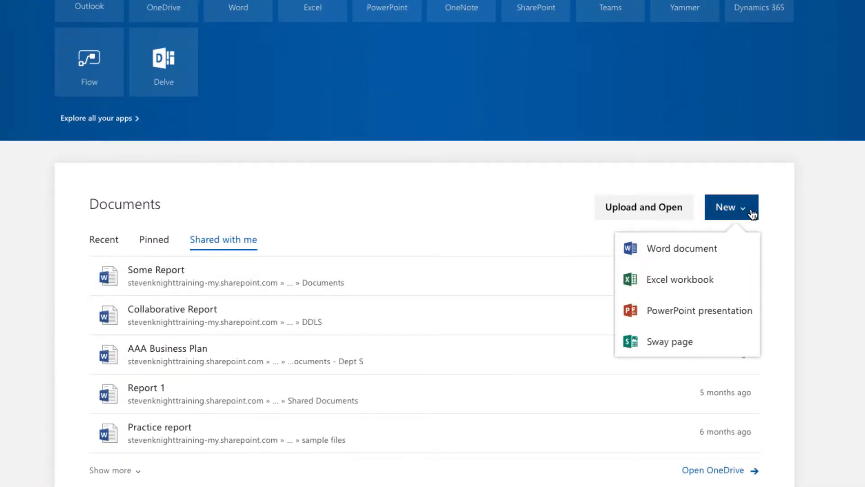
pyautogui.click(802, 213)
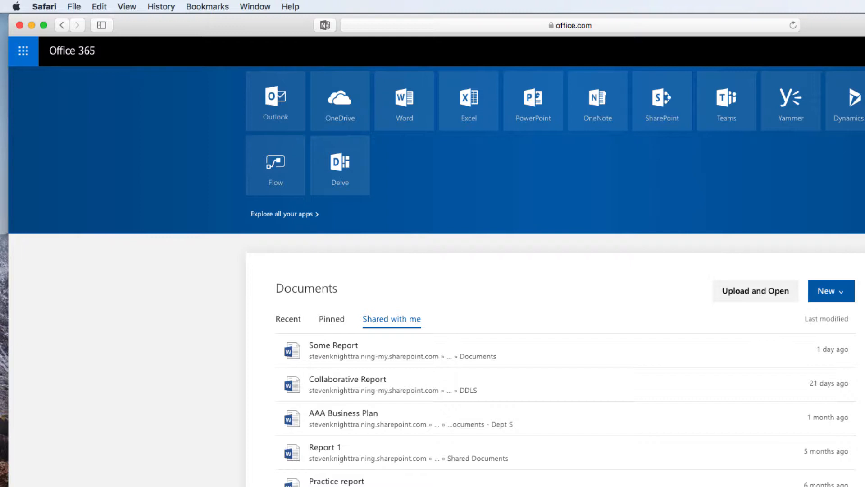
# - Open Outlook, go to the Department Q group's files, and open the group's full document library in SharePoint
pyautogui.scroll(-4, 624, 205)
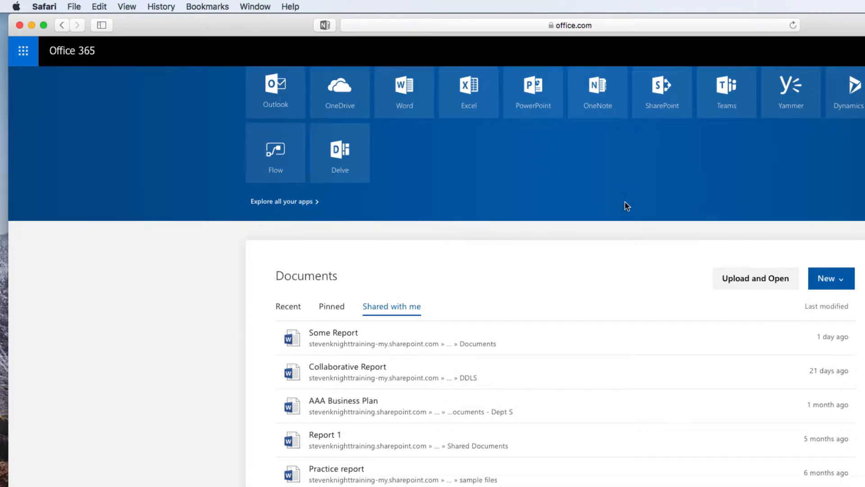
pyautogui.scroll(8, 862, 216)
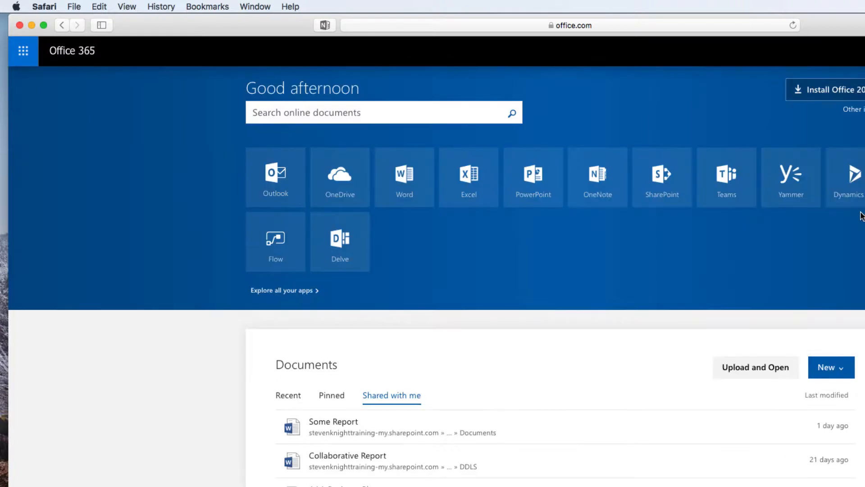
pyautogui.click(272, 175)
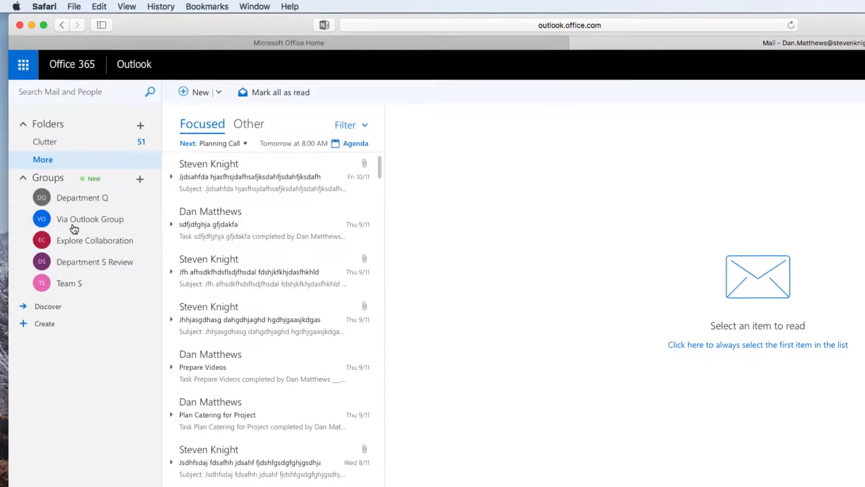
pyautogui.click(74, 198)
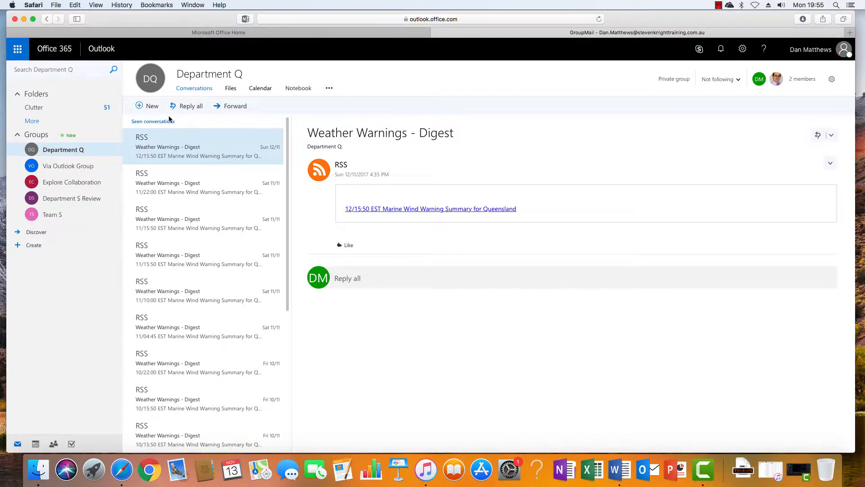
pyautogui.click(231, 92)
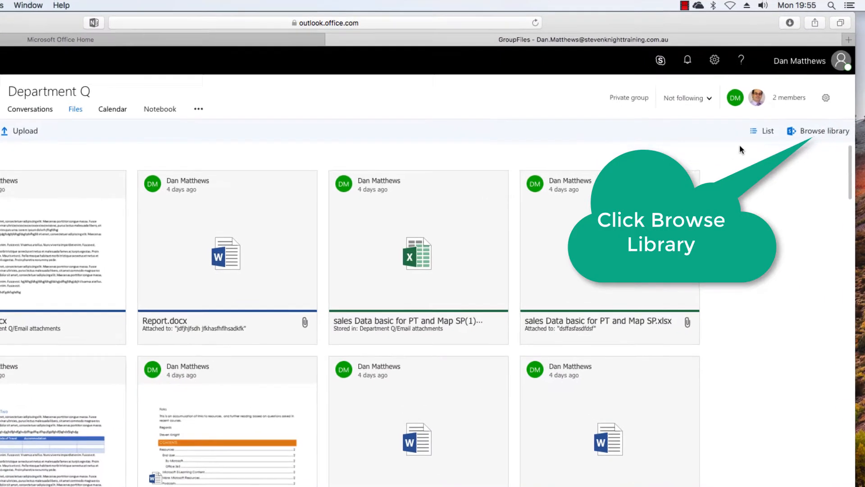
pyautogui.click(804, 132)
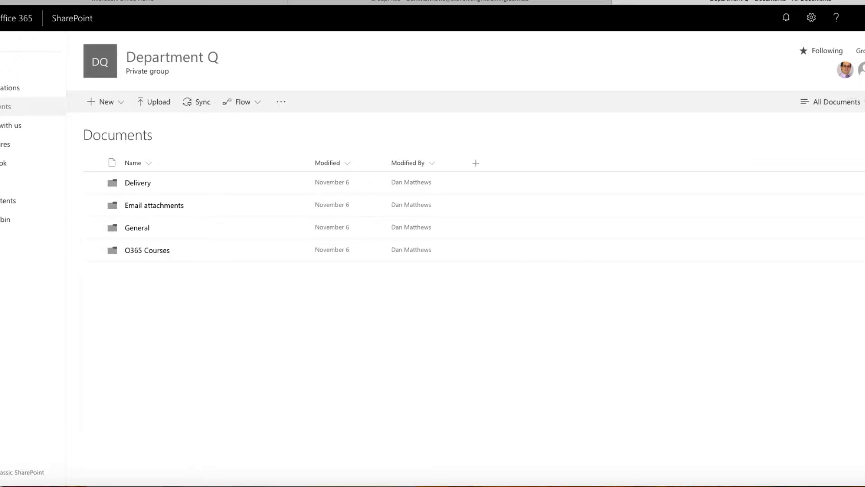
# - Upload AAAAA Travel Plan.docx from the Finder share folder to the Department Q document library
pyautogui.click(2, 486)
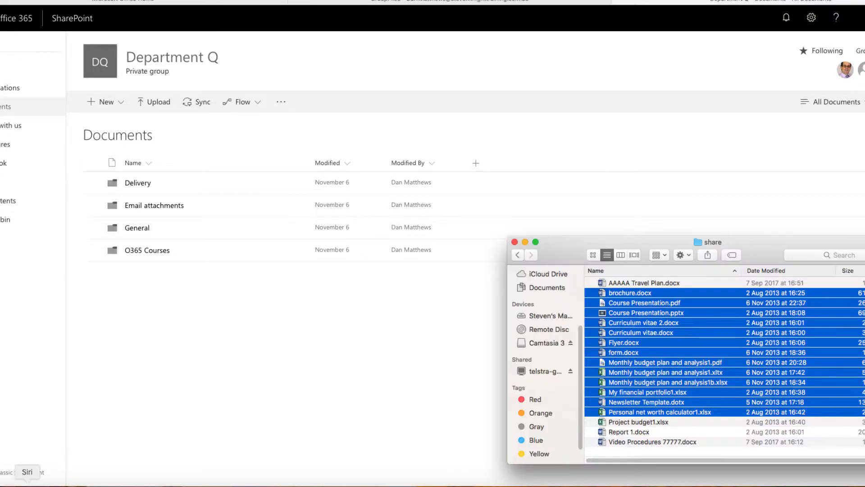
pyautogui.click(651, 285)
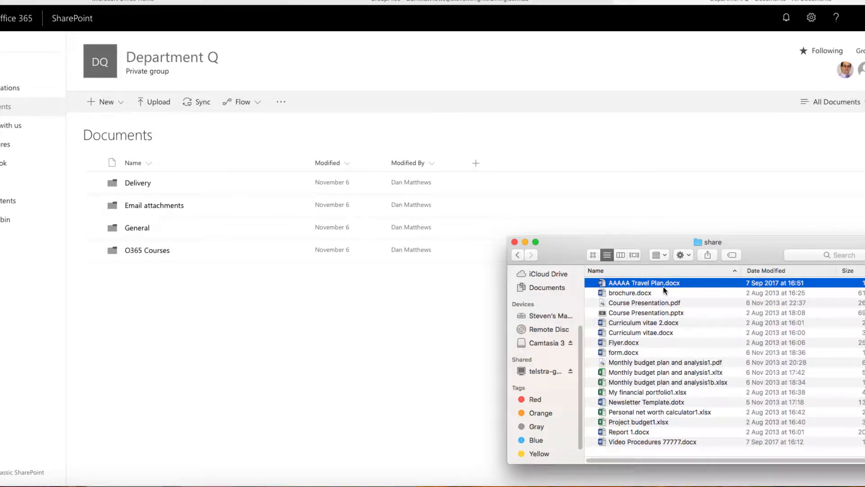
pyautogui.moveTo(668, 286); pyautogui.dragTo(203, 316)
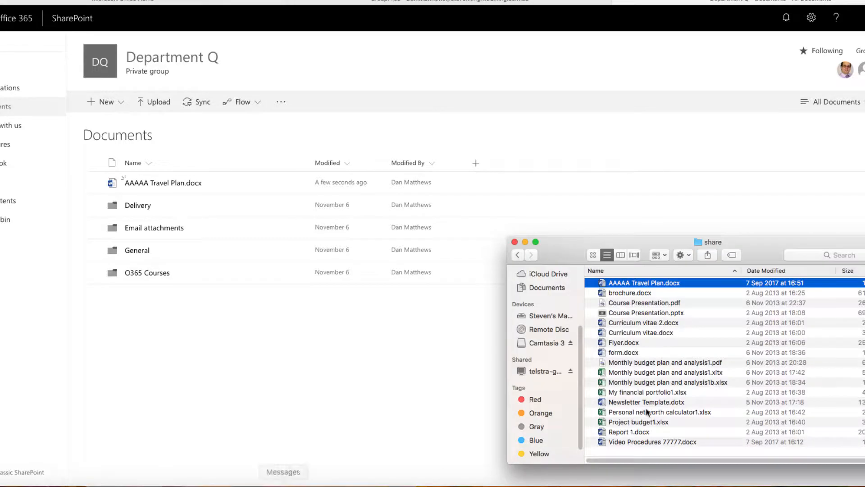
# - Upload all files from brochure.docx through Personal net worth calculator1.xlsx in the share folder to the Department Q library
pyautogui.click(644, 295)
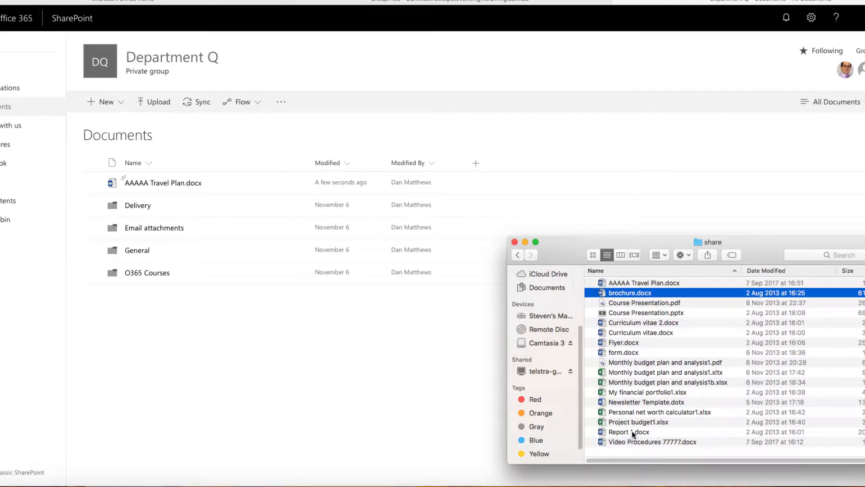
pyautogui.keyDown('shift'); pyautogui.click(632, 413); pyautogui.keyUp('shift')
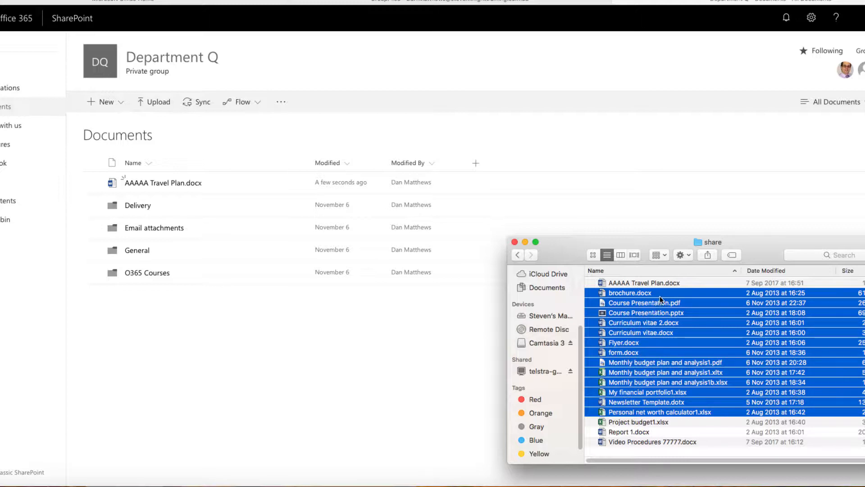
pyautogui.moveTo(666, 298); pyautogui.dragTo(333, 303)
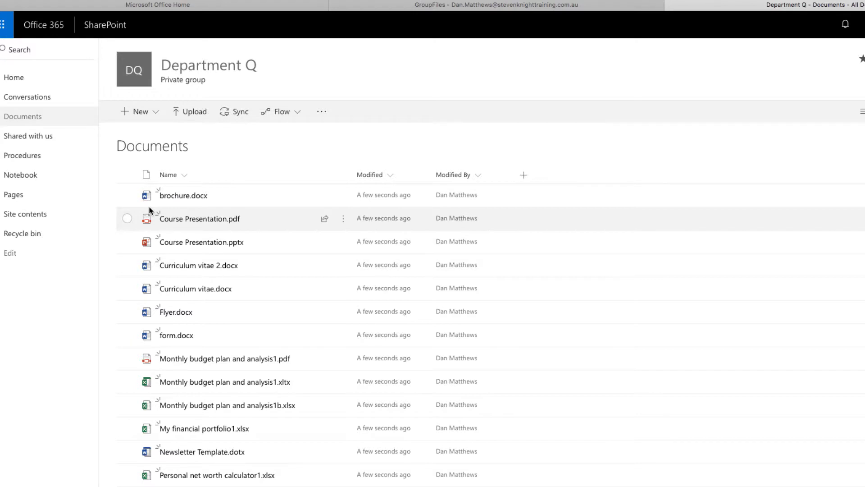
# - Create a new Word document in the library with the line "Monday Report" followed by filler text generated with =rand(10,9)
pyautogui.click(156, 112)
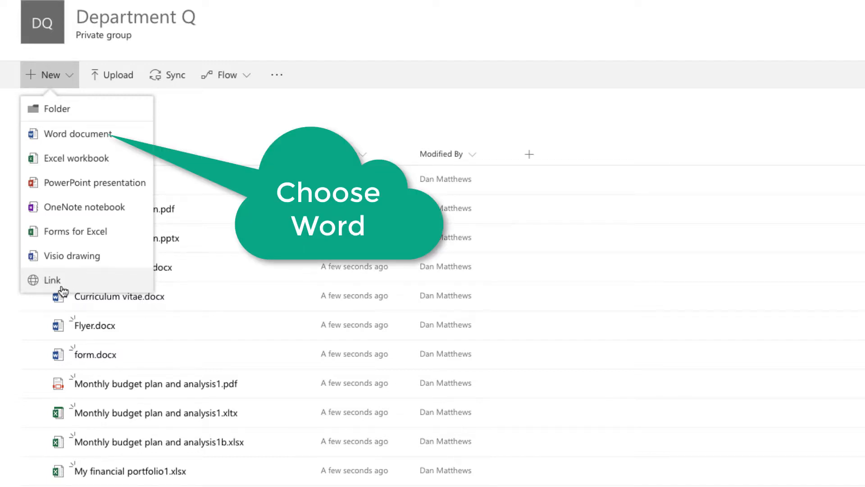
pyautogui.click(89, 135)
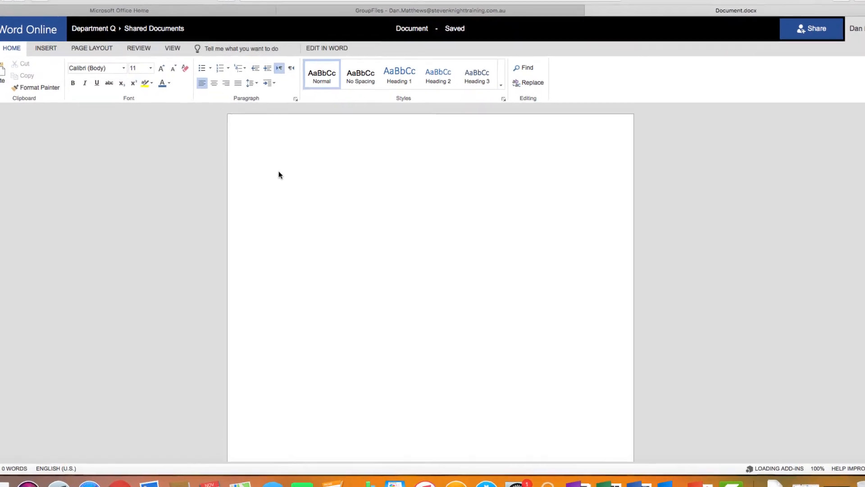
pyautogui.write('M')
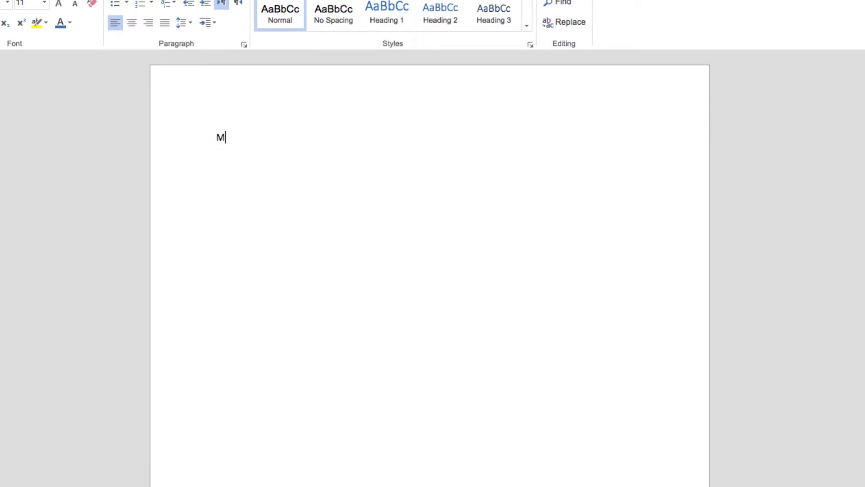
pyautogui.write('onday Report')
pyautogui.press('Return')
pyautogui.write('=rand(')
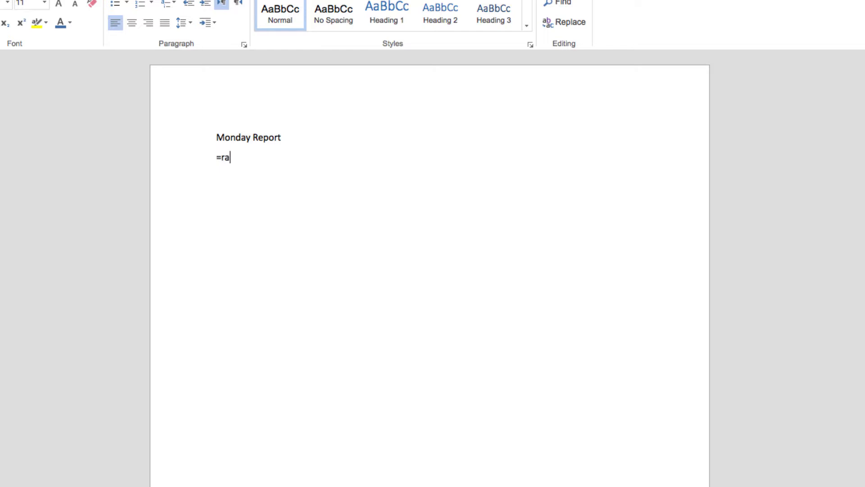
pyautogui.write('10,9)')
pyautogui.press('Return')
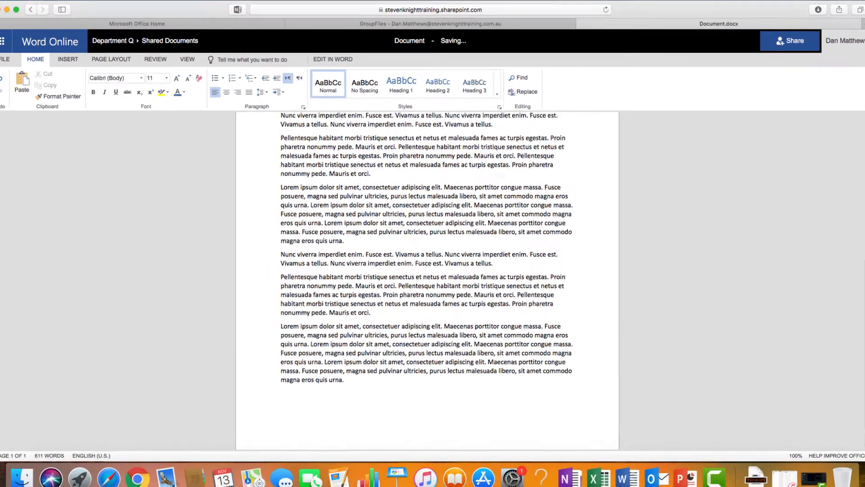
# - Try the Heading 2, Heading 1 and Heading 3 styles on the "Monday Report" line and settle on Heading 1
pyautogui.moveTo(850, 270); pyautogui.dragTo(849, 122)
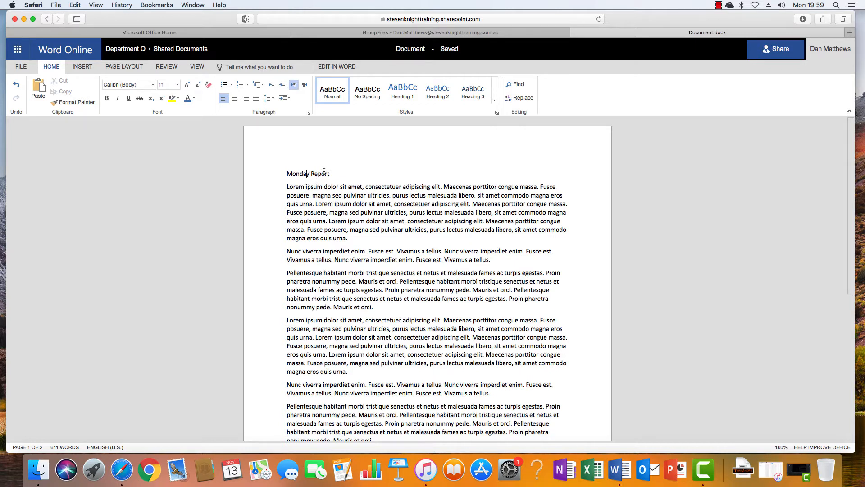
pyautogui.click(438, 95)
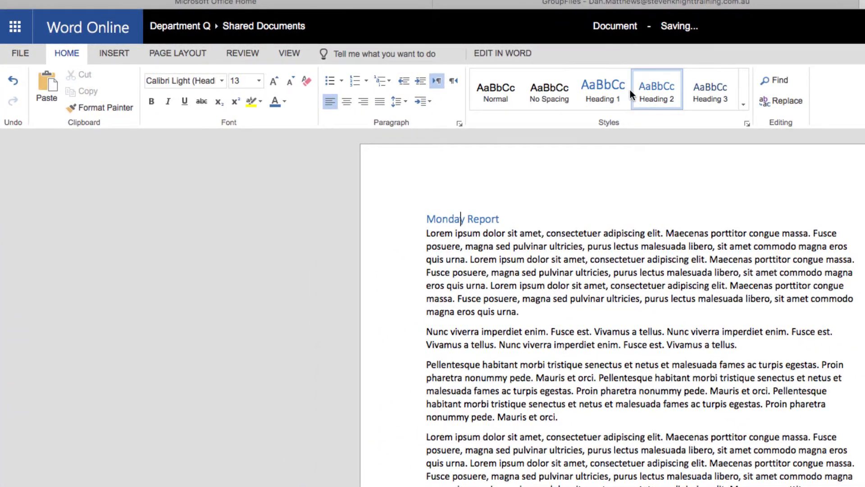
pyautogui.click(602, 90)
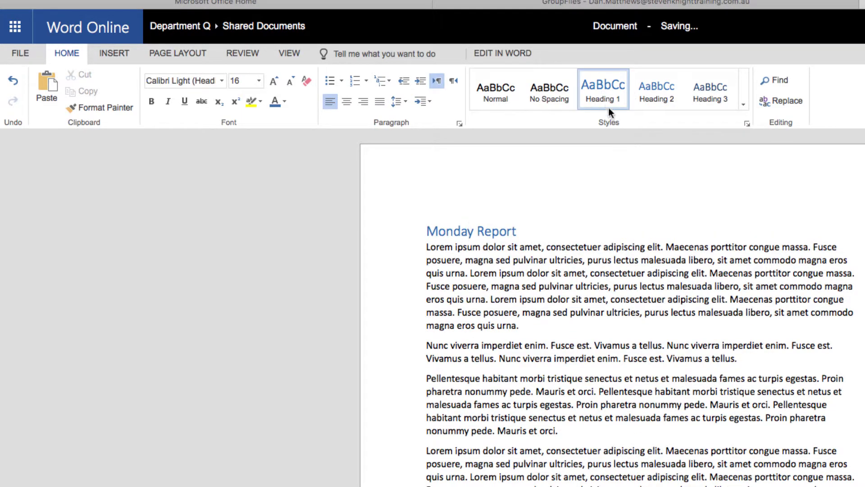
pyautogui.click(720, 102)
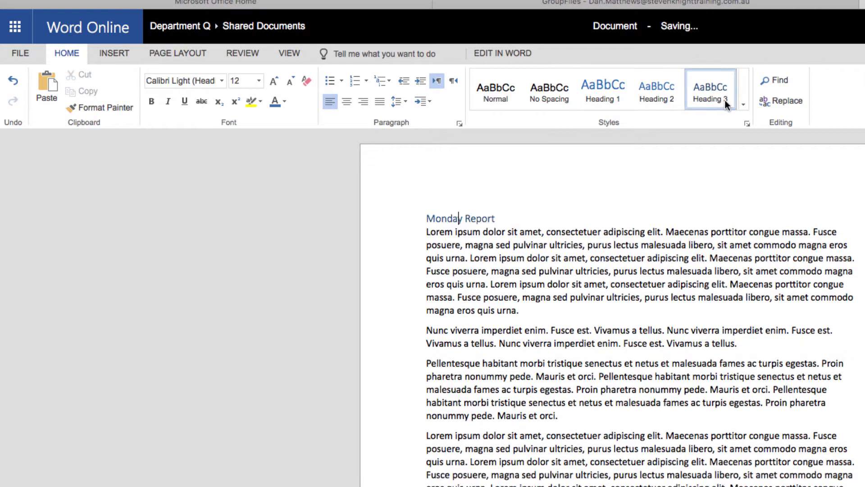
pyautogui.click(609, 88)
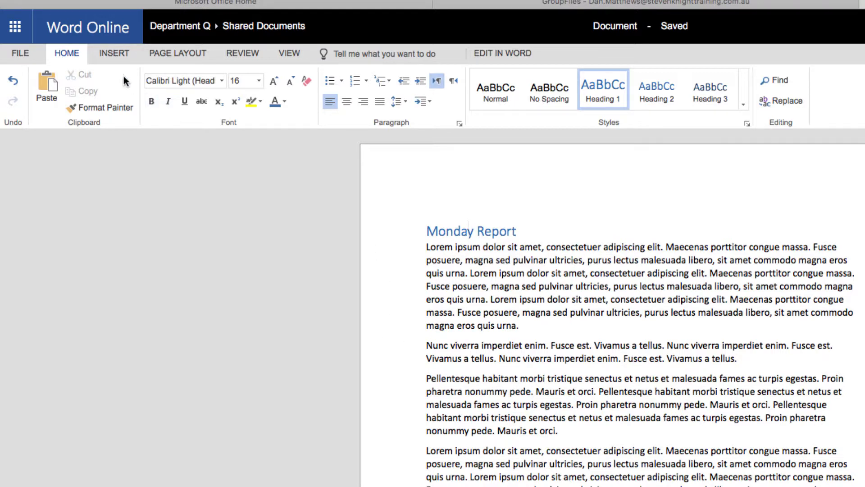
# - Insert a table with four columns and five rows below the first body paragraph and apply the fourth Grid Tables style, with a solid blue header
pyautogui.click(531, 325)
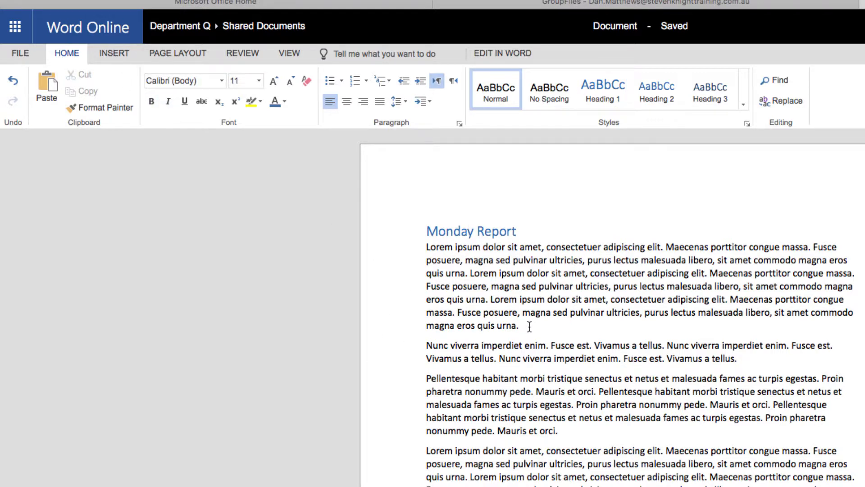
pyautogui.press('Return')
pyautogui.click(114, 53)
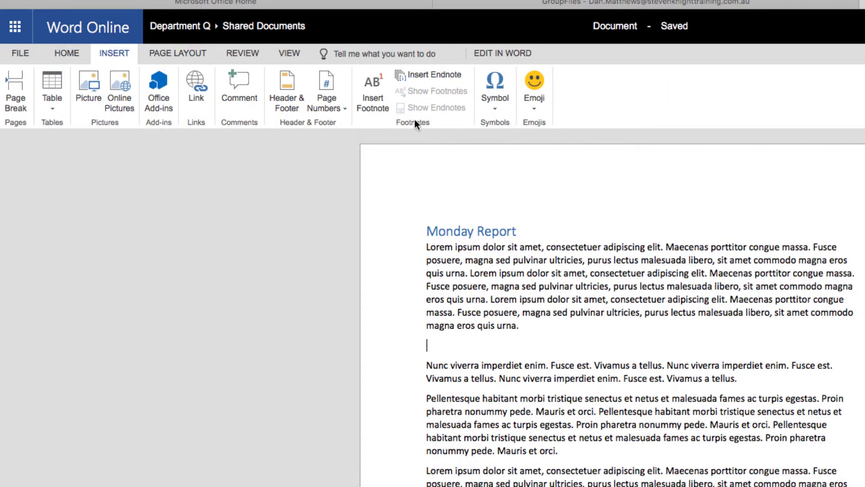
pyautogui.click(44, 103)
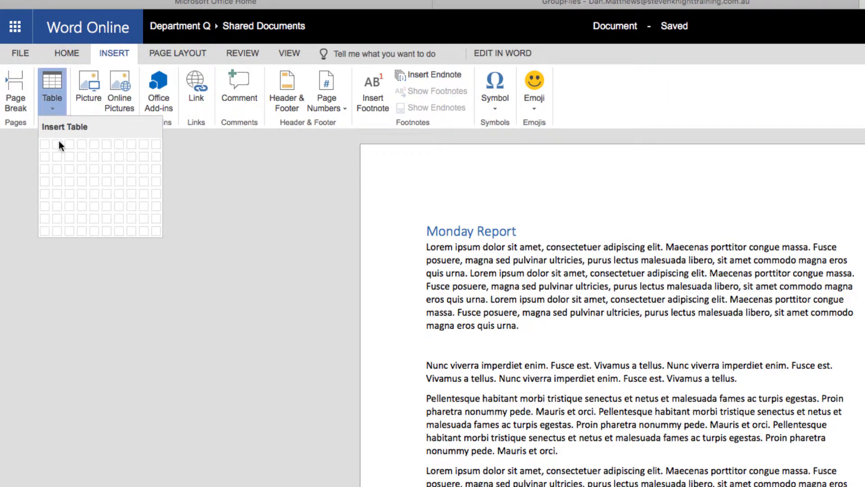
pyautogui.click(85, 190)
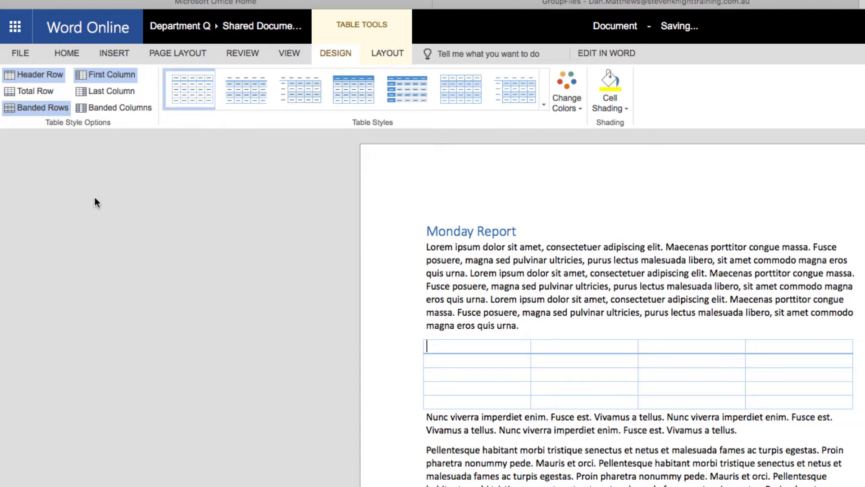
pyautogui.click(544, 103)
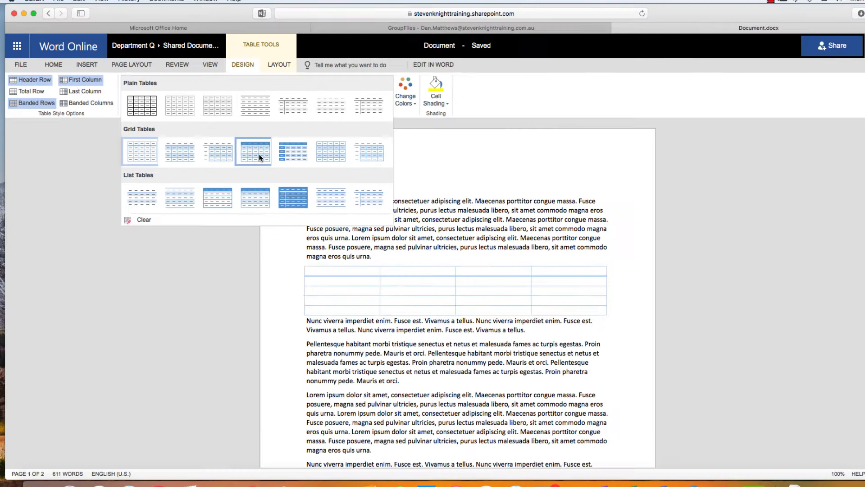
pyautogui.click(353, 176)
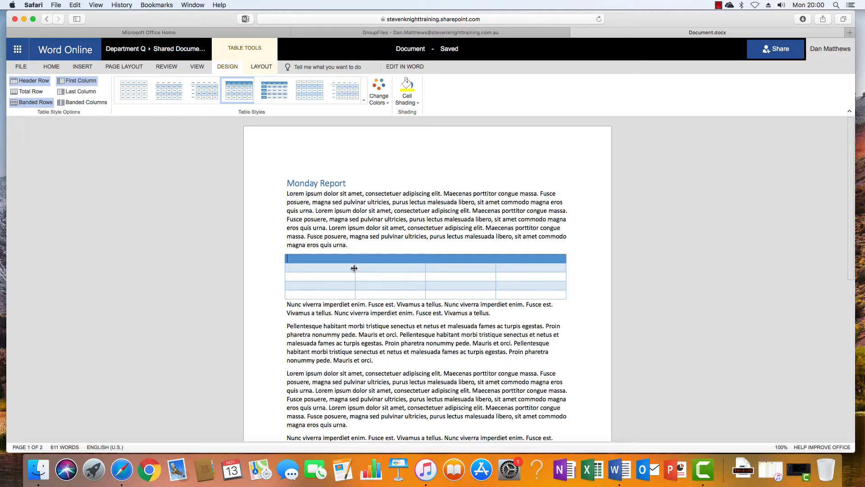
# - Set the table style's color to light blue
pyautogui.click(386, 103)
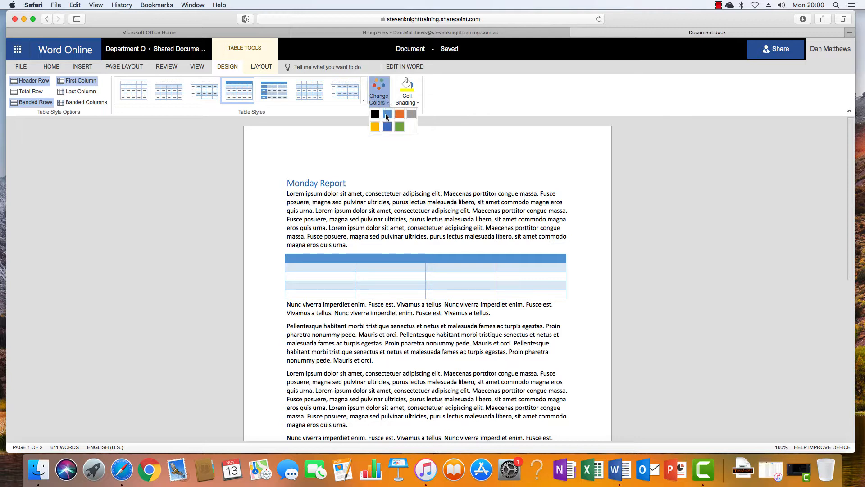
pyautogui.click(387, 115)
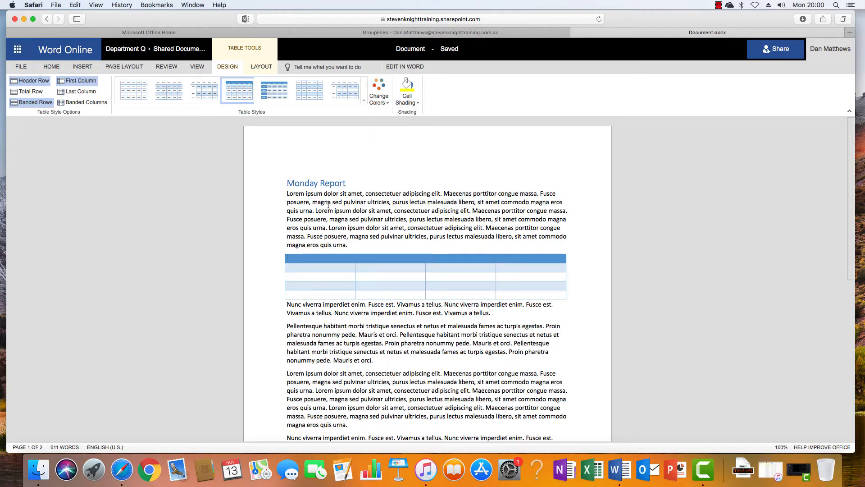
pyautogui.click(82, 66)
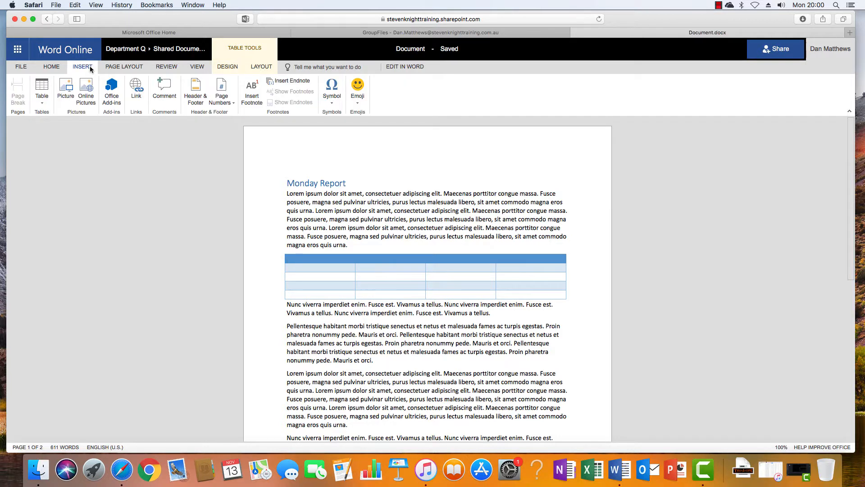
pyautogui.click(61, 67)
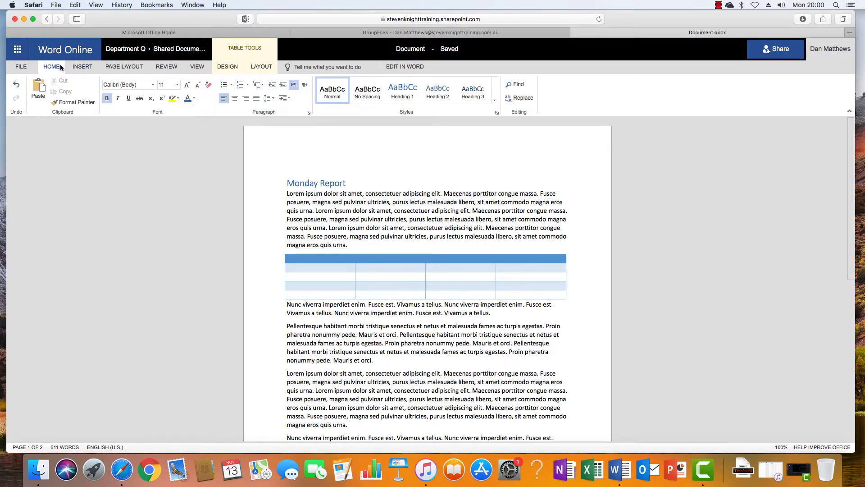
# - Rename the document from its title as "Monday Report"
pyautogui.click(392, 47)
pyautogui.moveTo(414, 48); pyautogui.dragTo(460, 51)
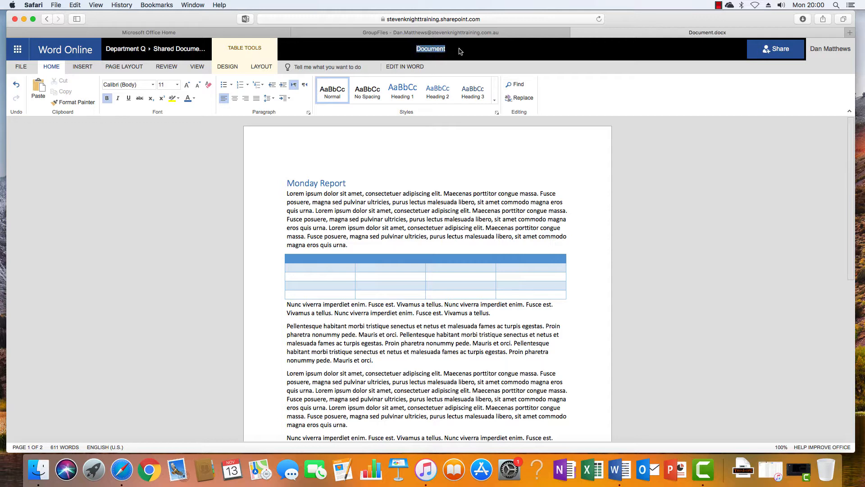
pyautogui.write('Monday Report')
pyautogui.press('Return')
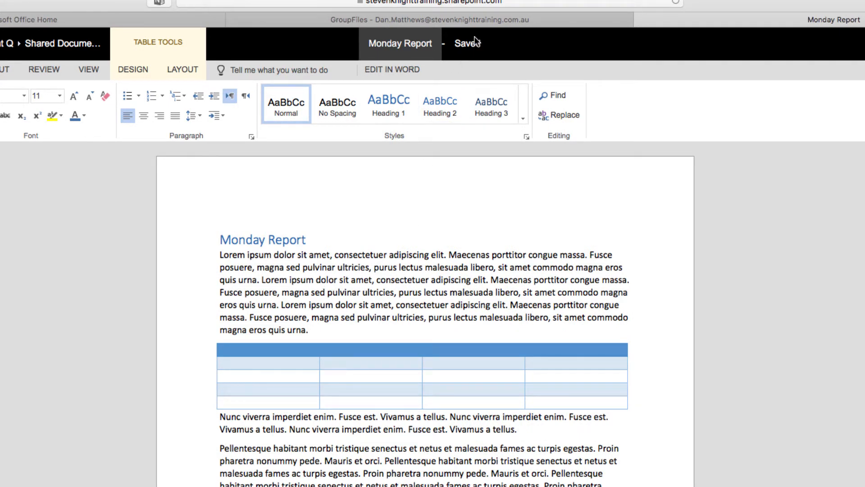
# - Add a new line reading "More text goes here." directly below the "Monday Report" heading
pyautogui.click(311, 240)
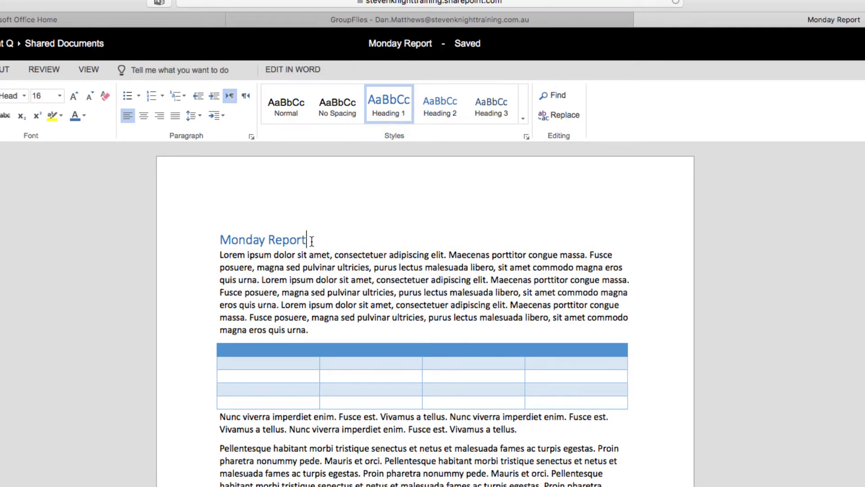
pyautogui.press('Return')
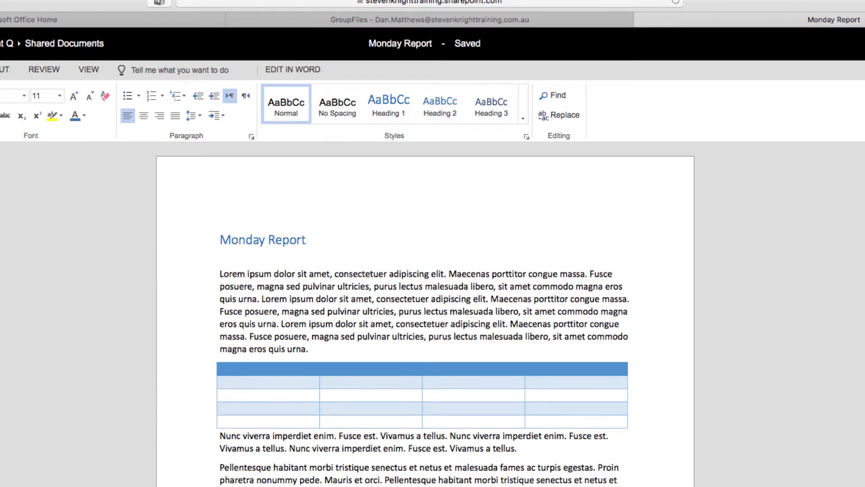
pyautogui.write('More text goes')
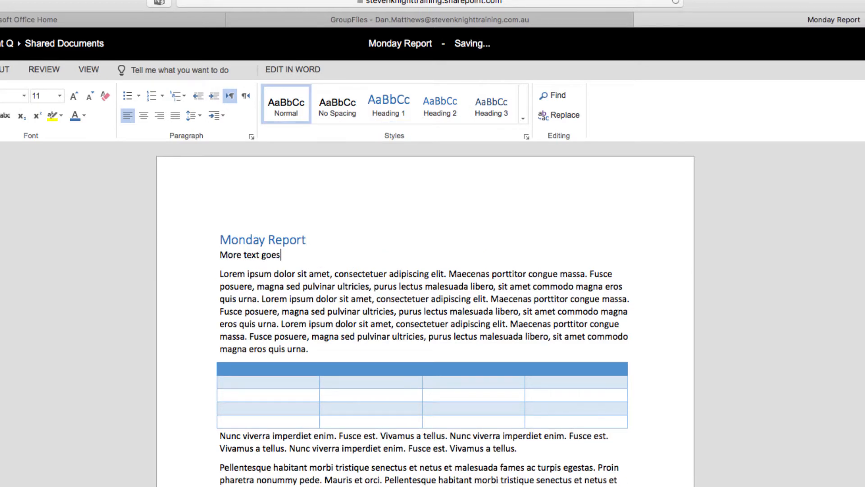
pyautogui.write(' here.')
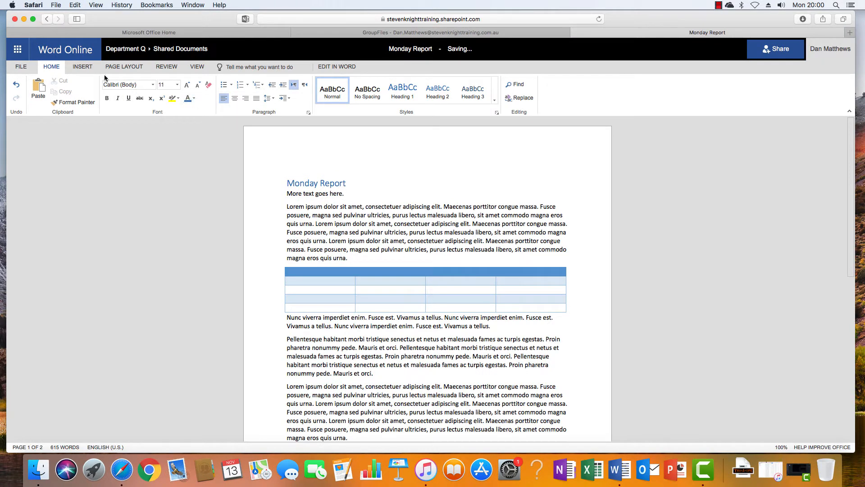
# - Review the document's Save As options, including online copy, rename and download formats, and return to the document
pyautogui.click(20, 68)
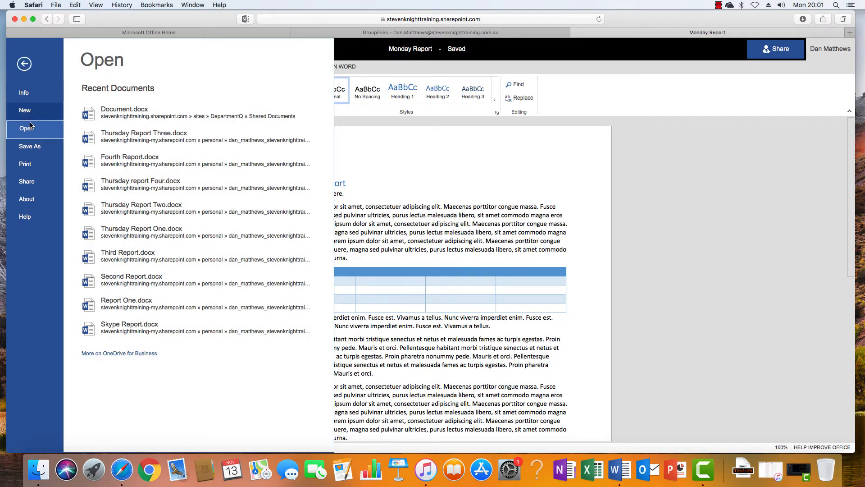
pyautogui.click(30, 146)
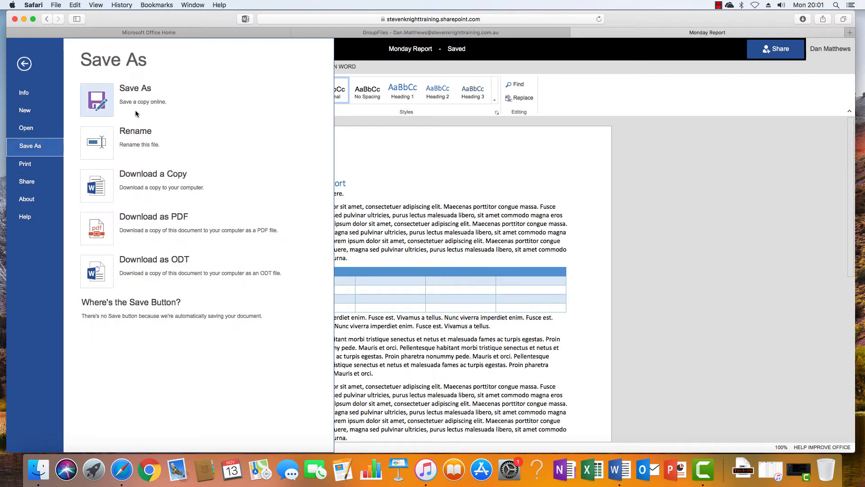
pyautogui.click(24, 64)
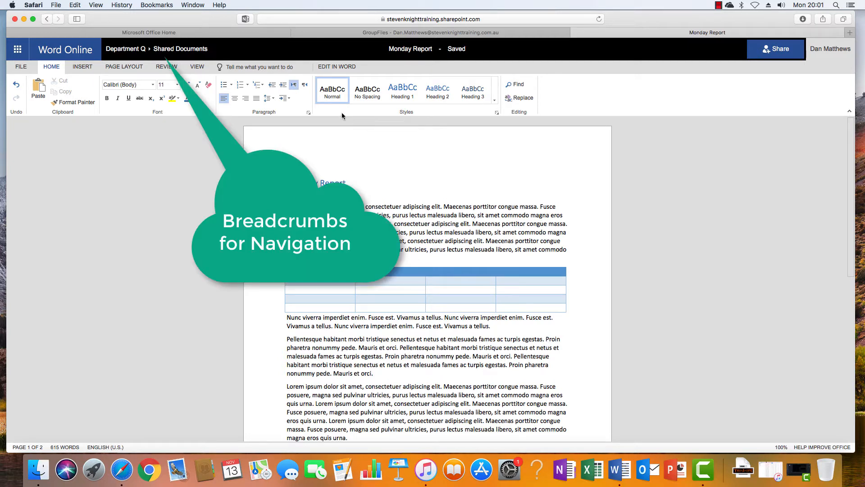
# - Leave the document and go back to the Department Q Shared Documents library
pyautogui.click(193, 54)
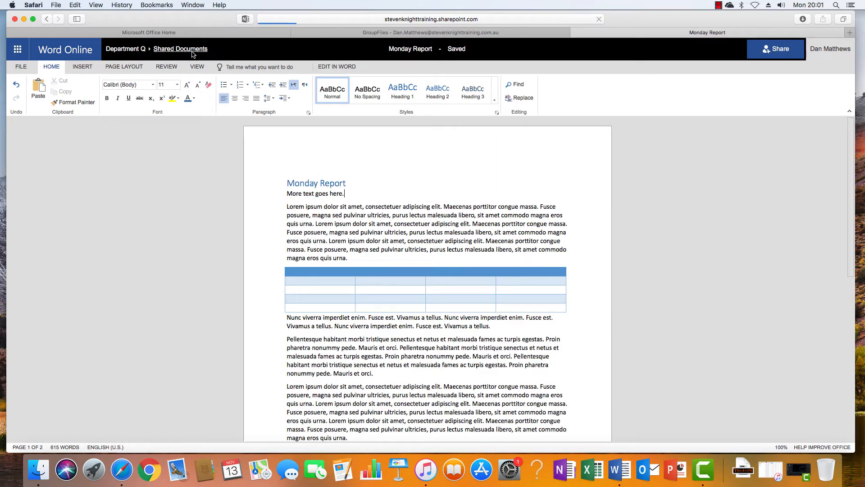